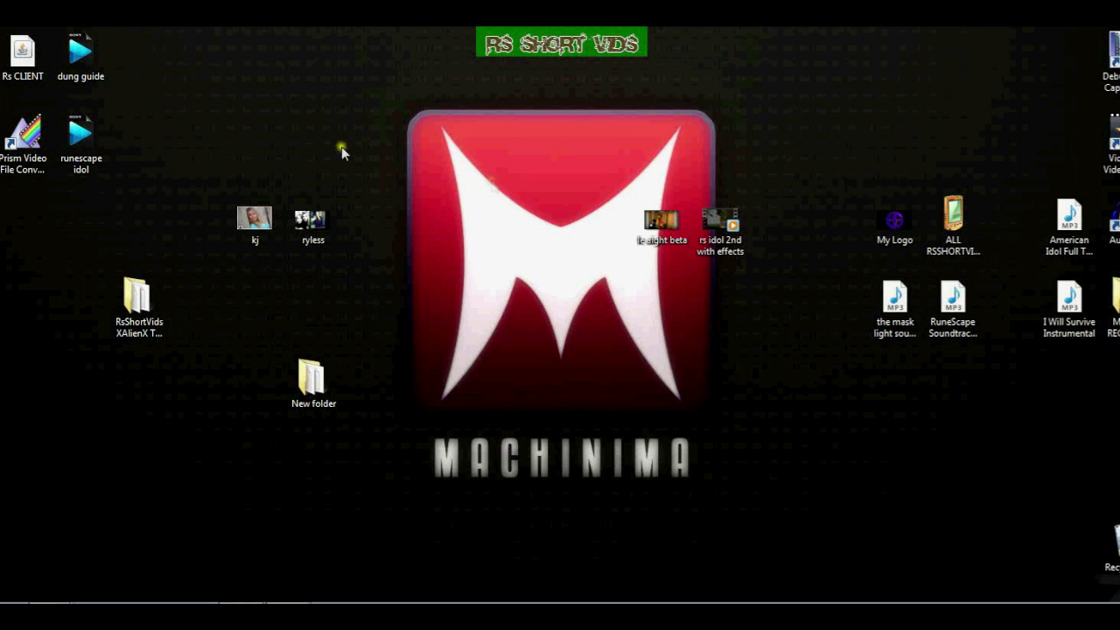
- Open 'RsShortVids XAlienX Template.veg' from the desktop's New folder in Sony Vegas
{"action": "double_click", "coordinate": [310, 383]}
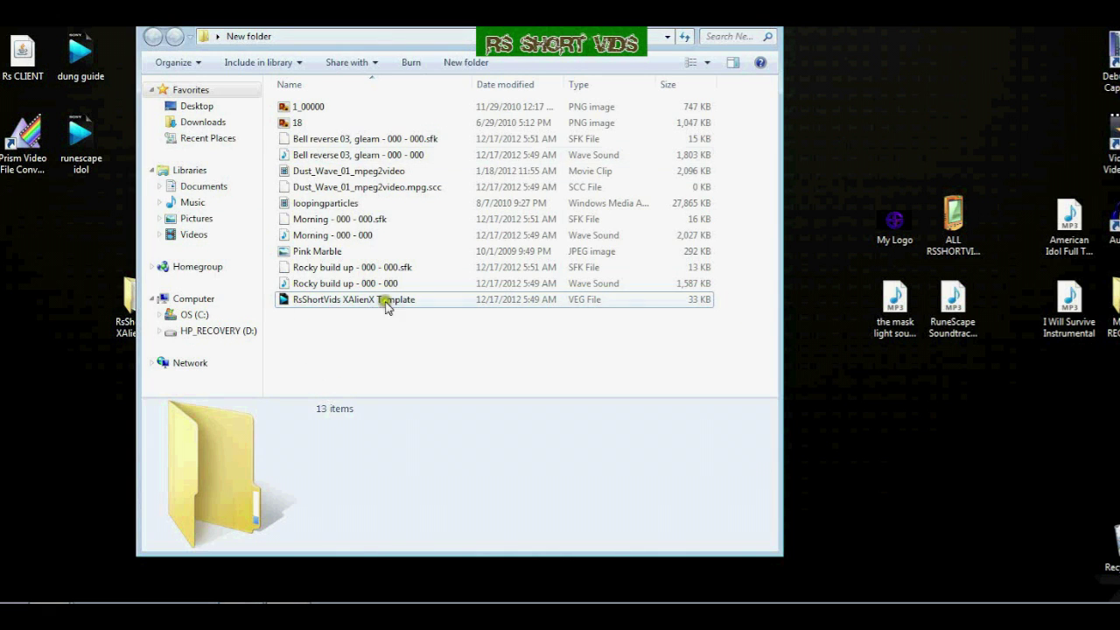
{"action": "left_click", "coordinate": [300, 301]}
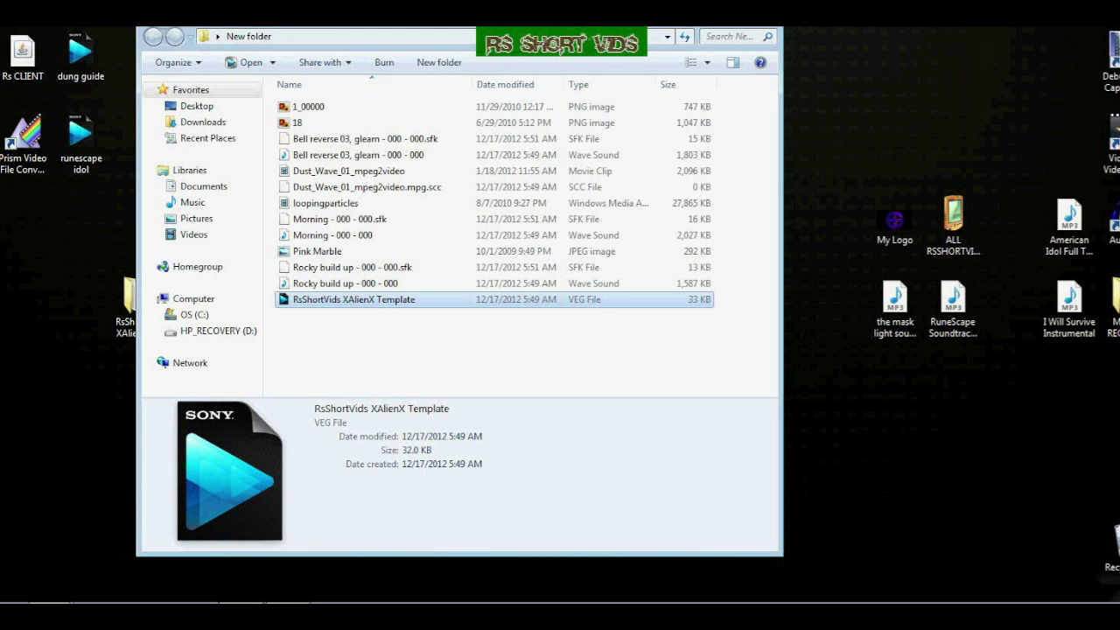
{"action": "double_click", "coordinate": [353, 299]}
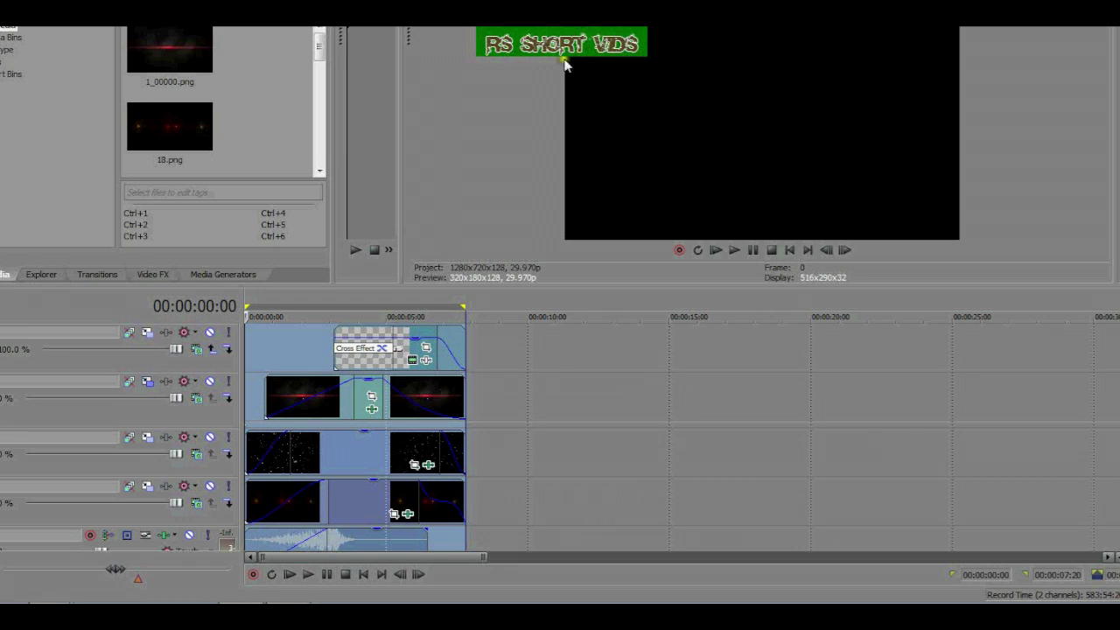
- Move the playhead to 00:00:04:15, where the RSShortVids title shows in the preview
{"action": "left_click", "coordinate": [377, 306]}
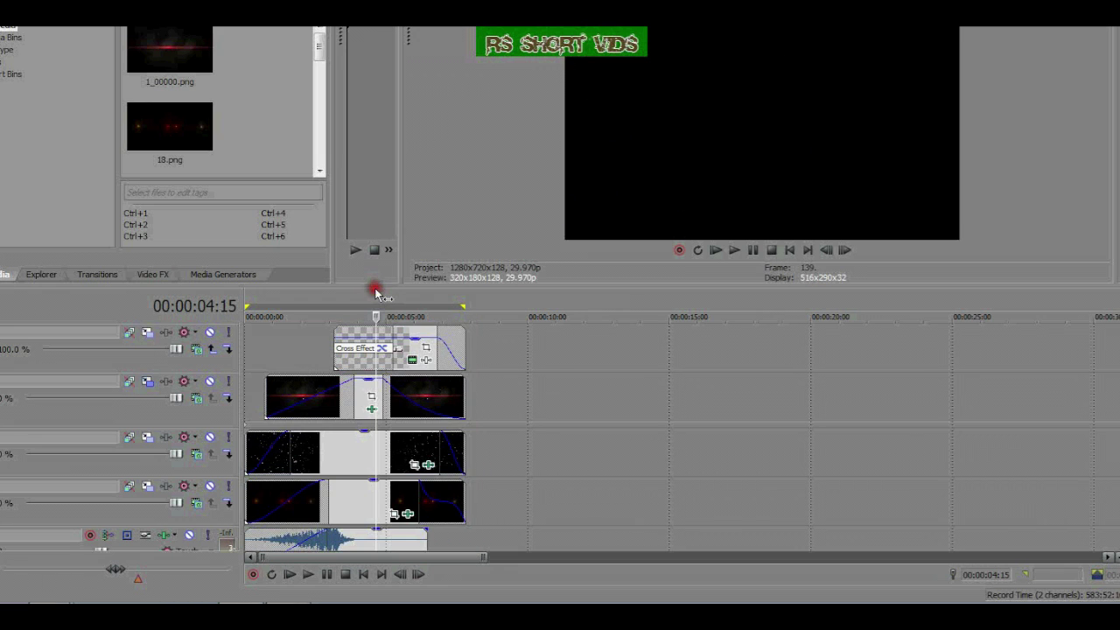
{"action": "scroll", "coordinate": [441, 316], "scroll_direction": "up", "scroll_amount": 3}
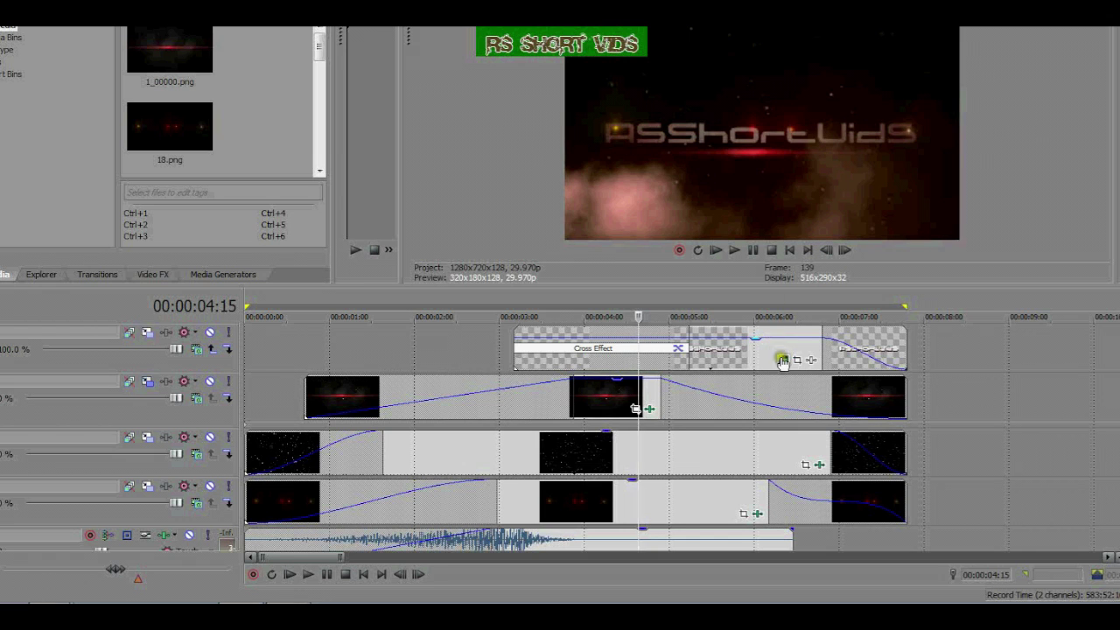
{"action": "scroll", "coordinate": [777, 345], "scroll_direction": "down", "scroll_amount": 2}
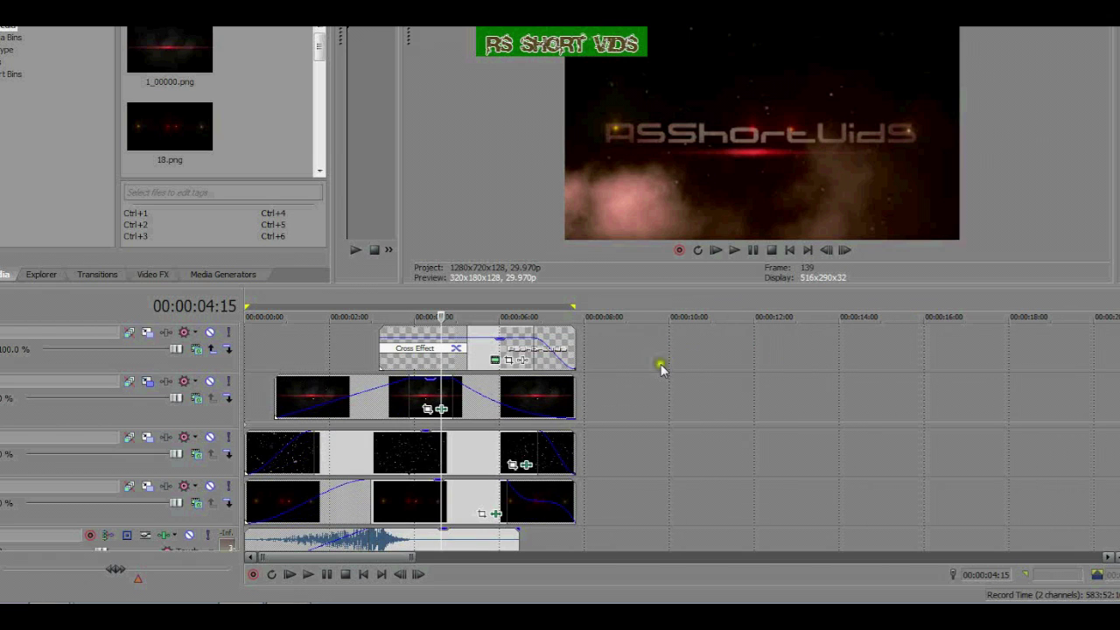
- Replace the title clip's RSShortVids text with Youtube in its Generated Media settings
{"action": "left_click", "coordinate": [494, 361]}
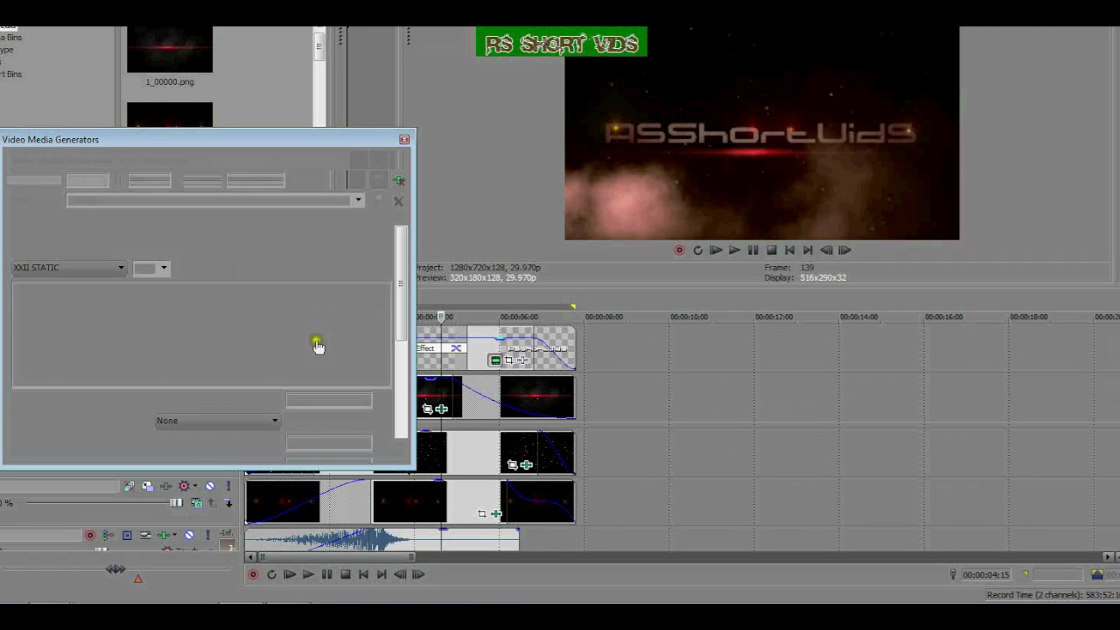
{"action": "double_click", "coordinate": [327, 334]}
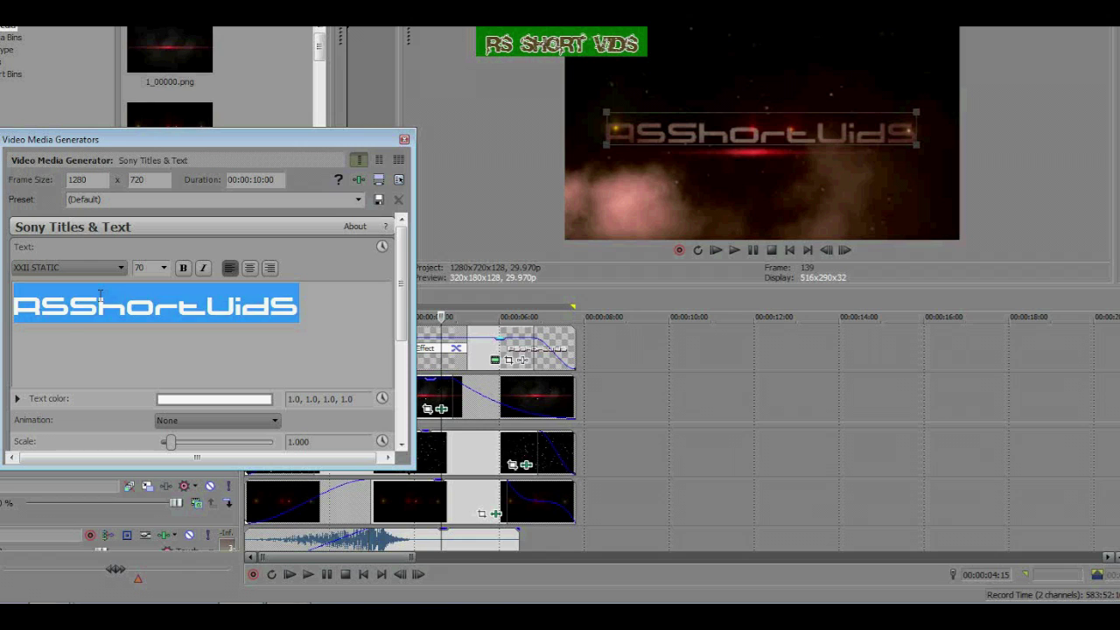
{"action": "type", "text": "you"}
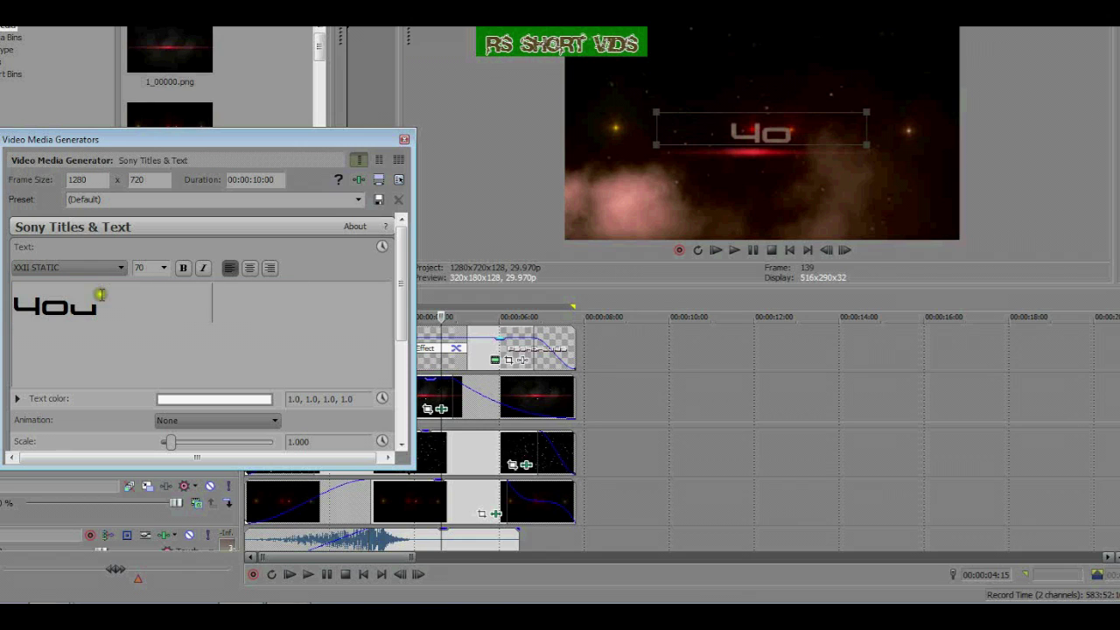
{"action": "type", "text": "tube"}
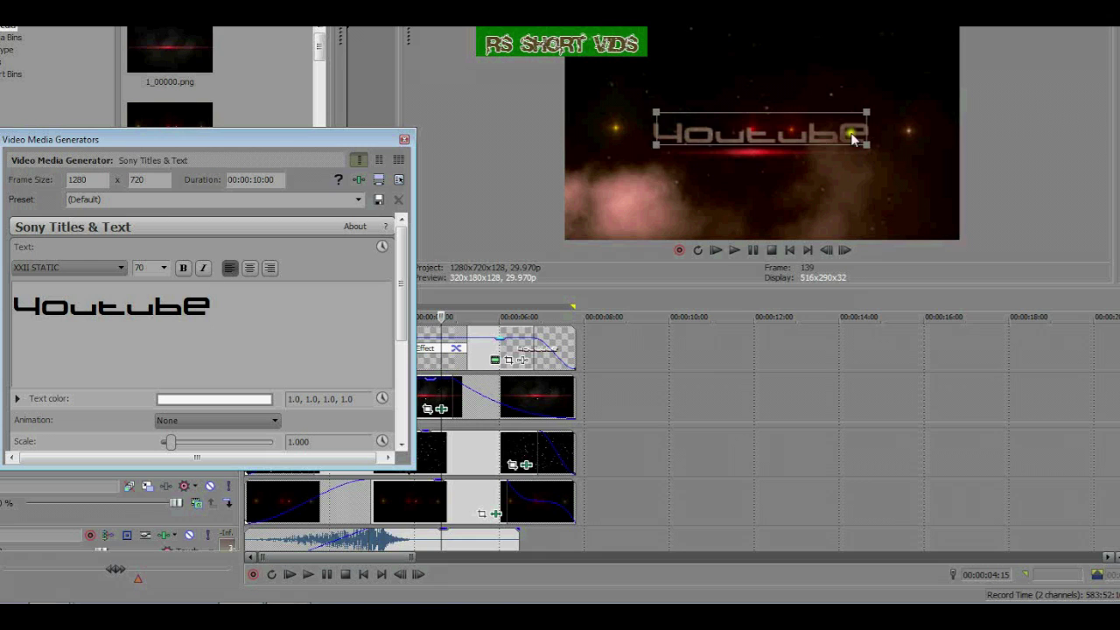
{"action": "left_click", "coordinate": [403, 141]}
- Select the full 7-second intro as the time region and open File > Render As
{"action": "mouse_move", "coordinate": [573, 308]}
{"action": "left_mouse_down"}
{"action": "mouse_move", "coordinate": [283, 308]}
{"action": "mouse_move", "coordinate": [4, 130]}
{"action": "left_mouse_up"}
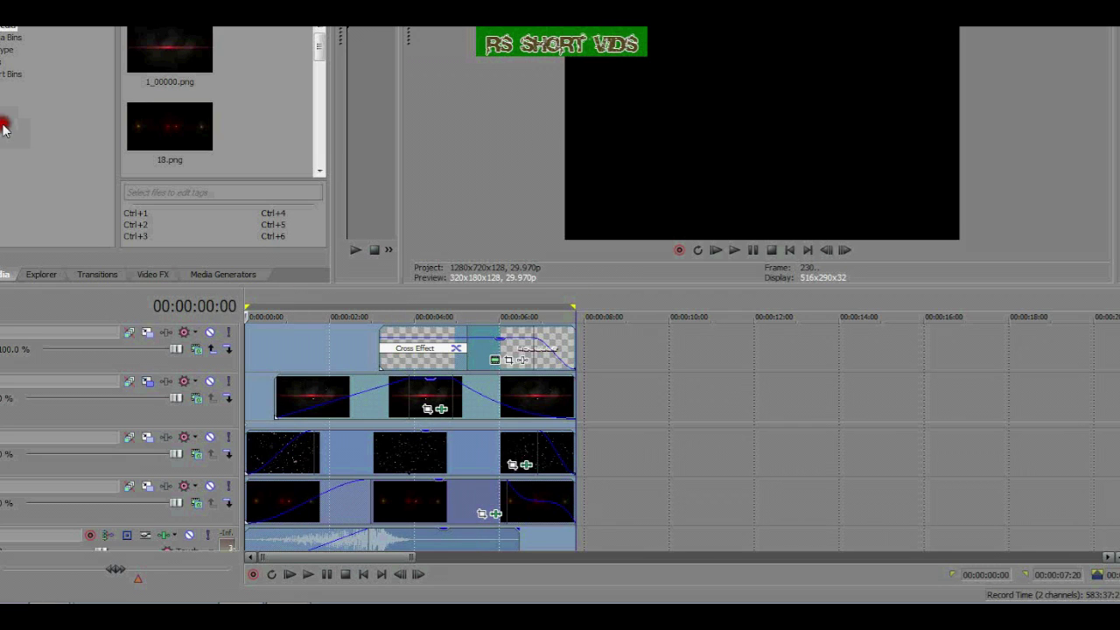
{"action": "left_click", "coordinate": [10, 20]}
{"action": "left_click", "coordinate": [53, 77]}
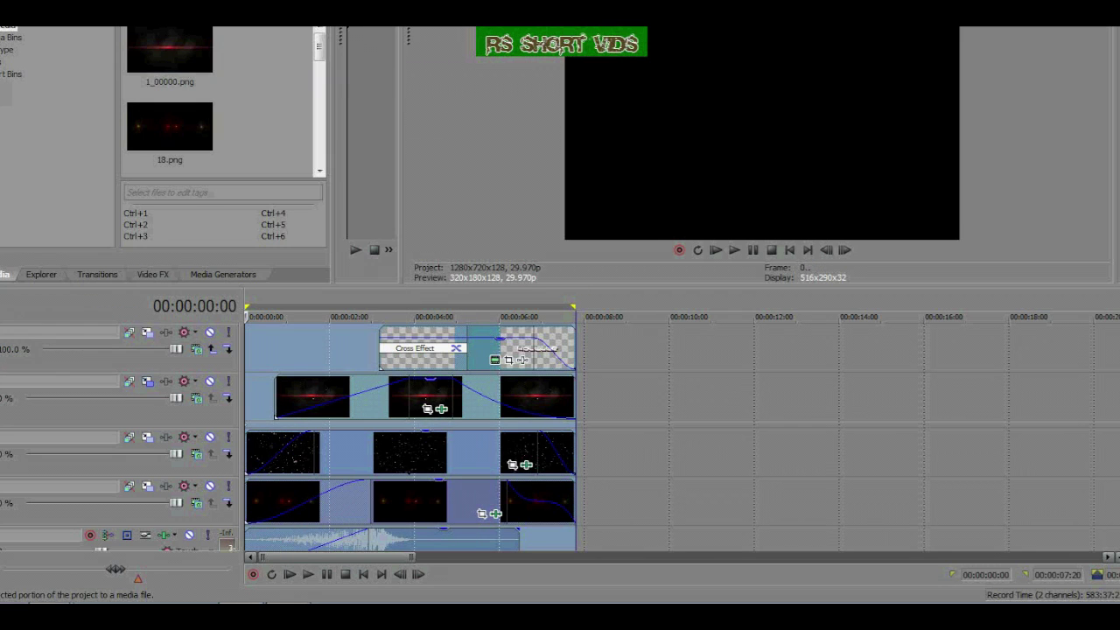